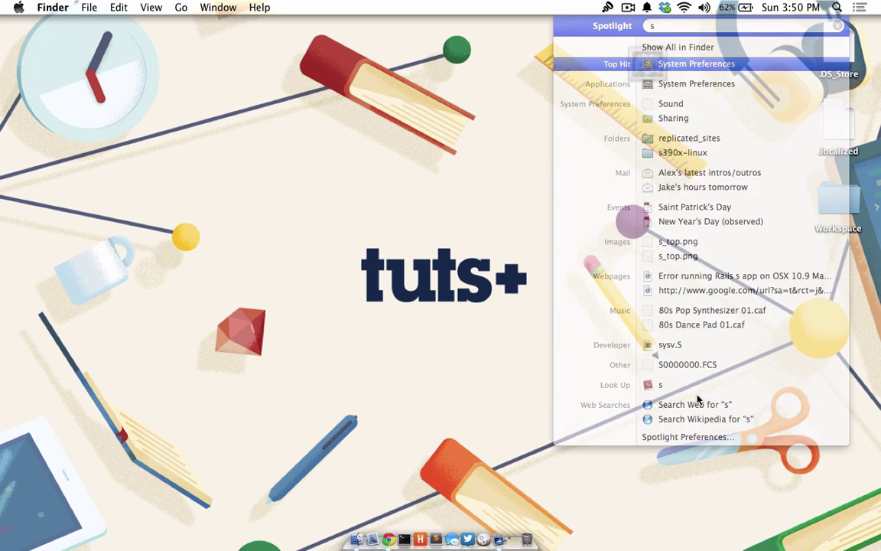
- Turn on Back to My Mac in System Preferences' iCloud pane, leaving other iCloud services off
key("Return")
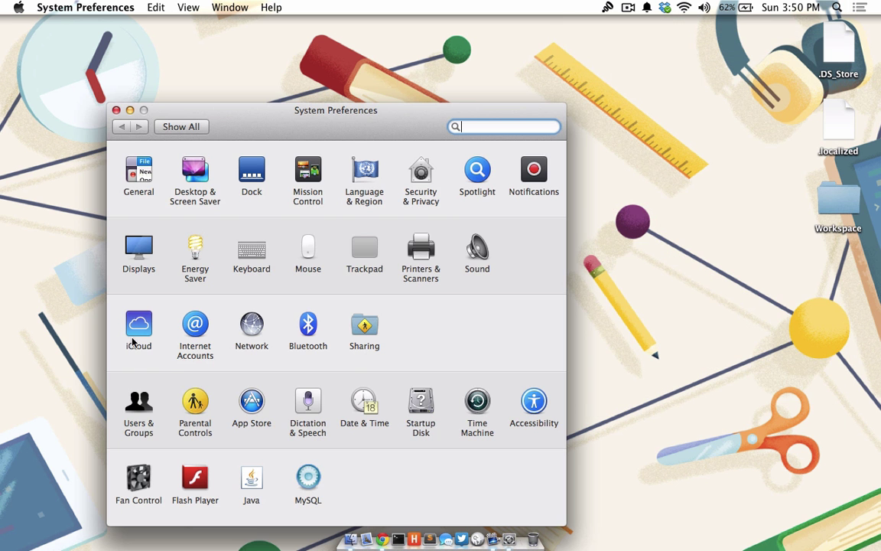
left_click(136, 323)
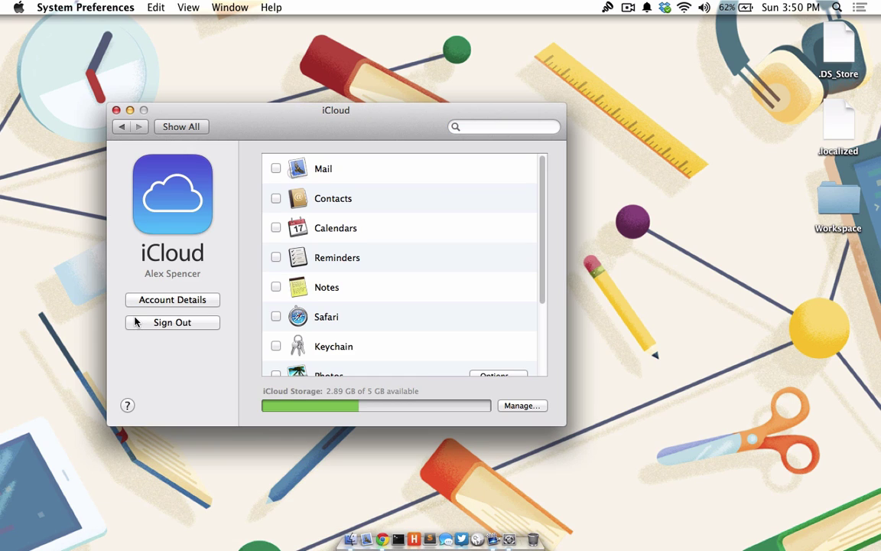
scroll(298, 283, "down", 3)
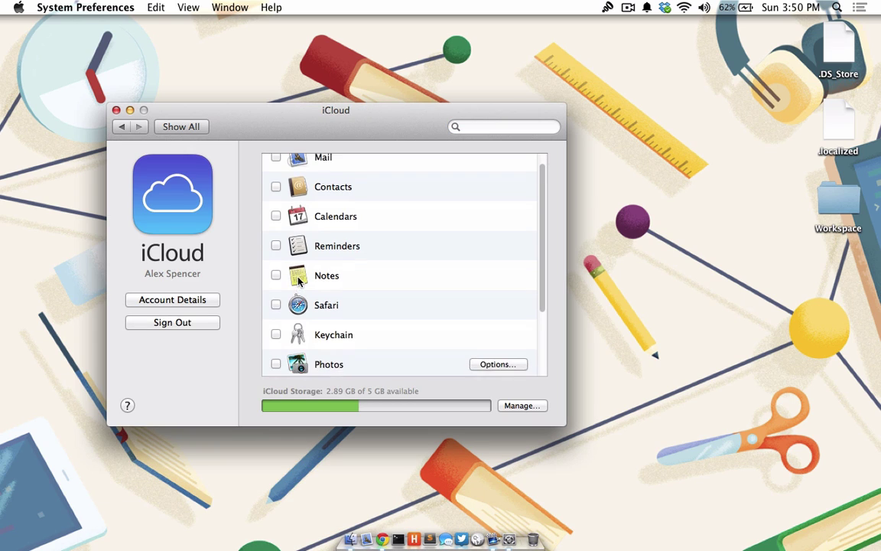
scroll(292, 291, "down", 1)
left_click(276, 331)
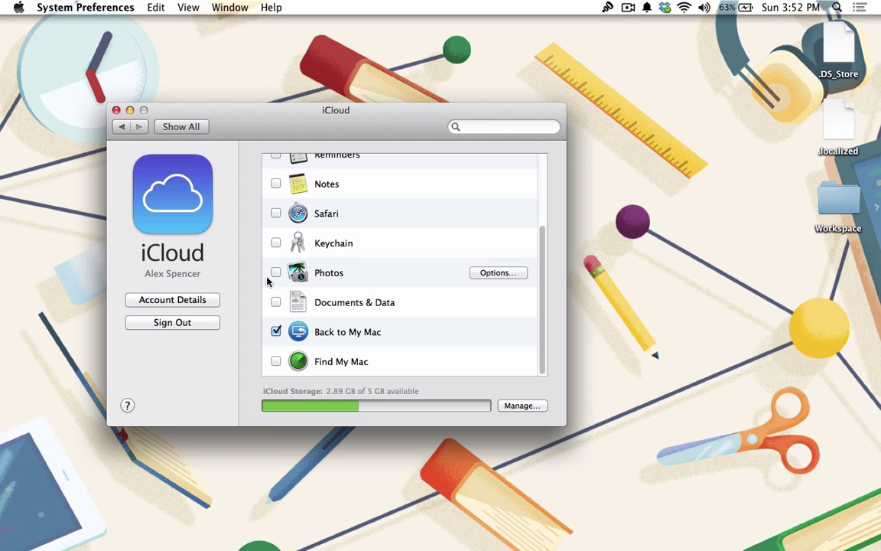
- Verify File Sharing is enabled in the Sharing preferences, then return to all settings
left_click(127, 130)
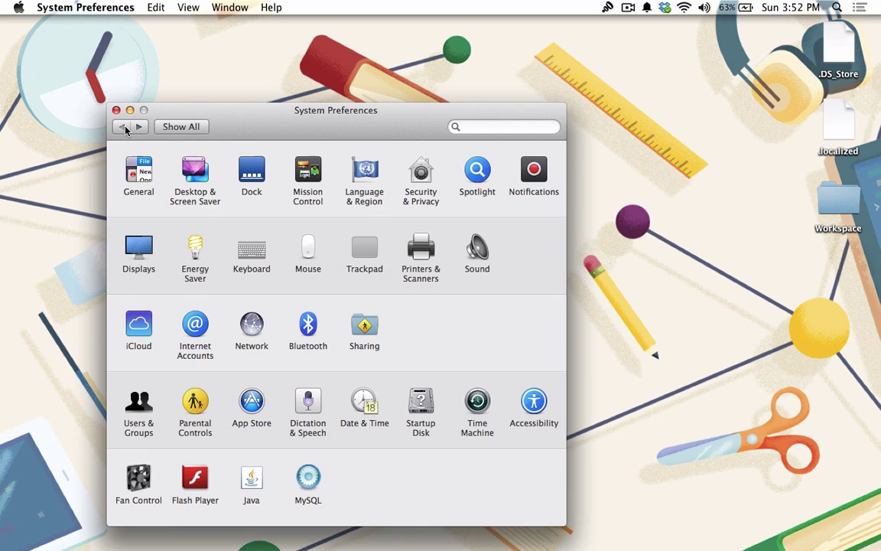
left_click(356, 327)
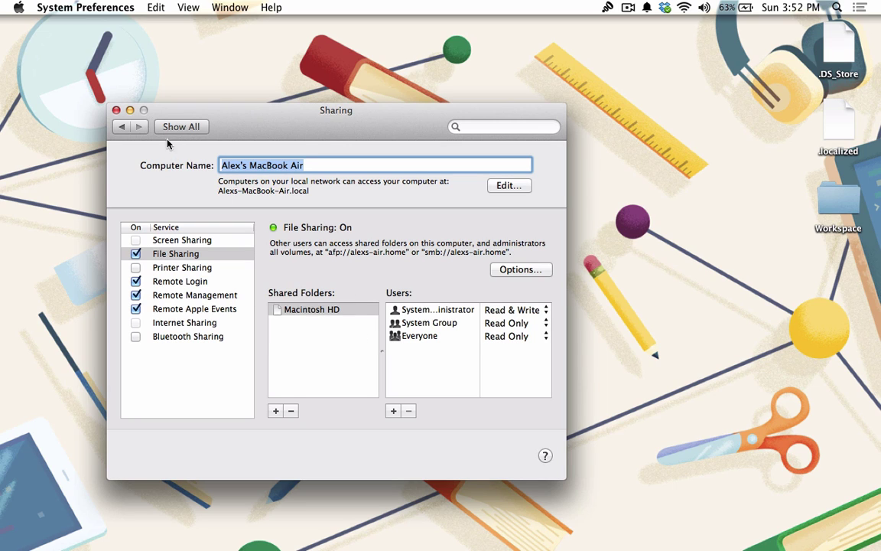
left_click(128, 130)
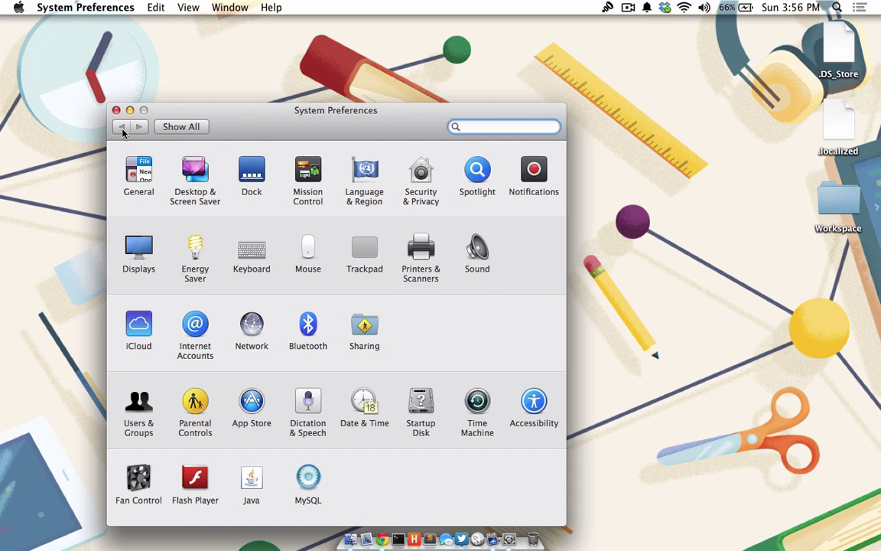
- Copy the About Stacks file from the remote iMac's Documents folder onto the local desktop
left_click(115, 111)
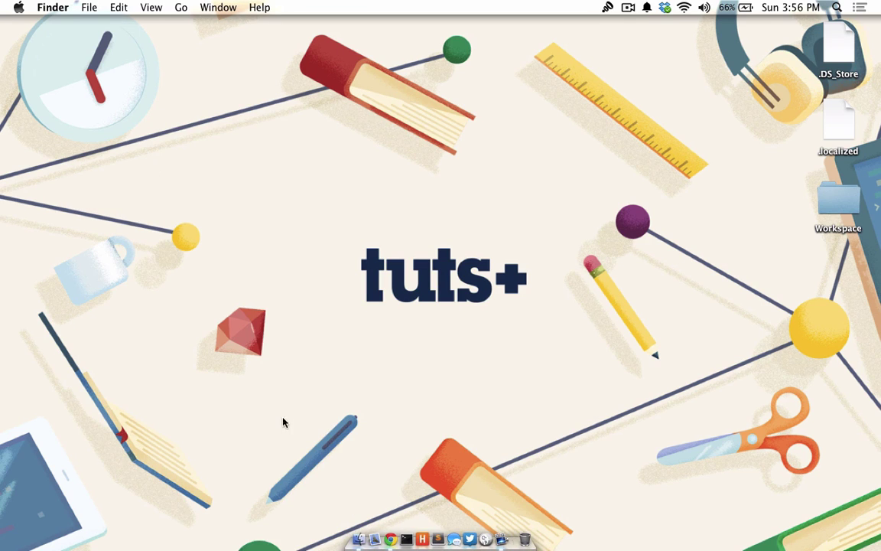
left_click(355, 538)
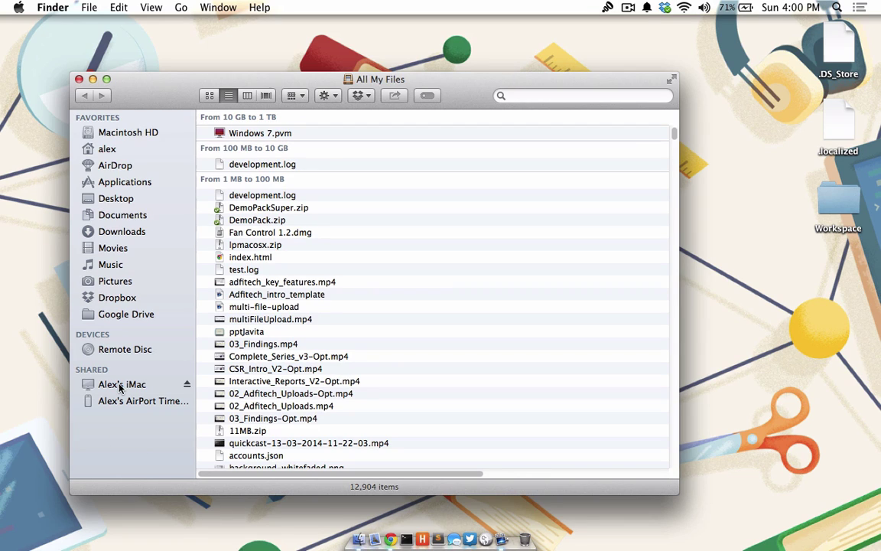
left_click(120, 385)
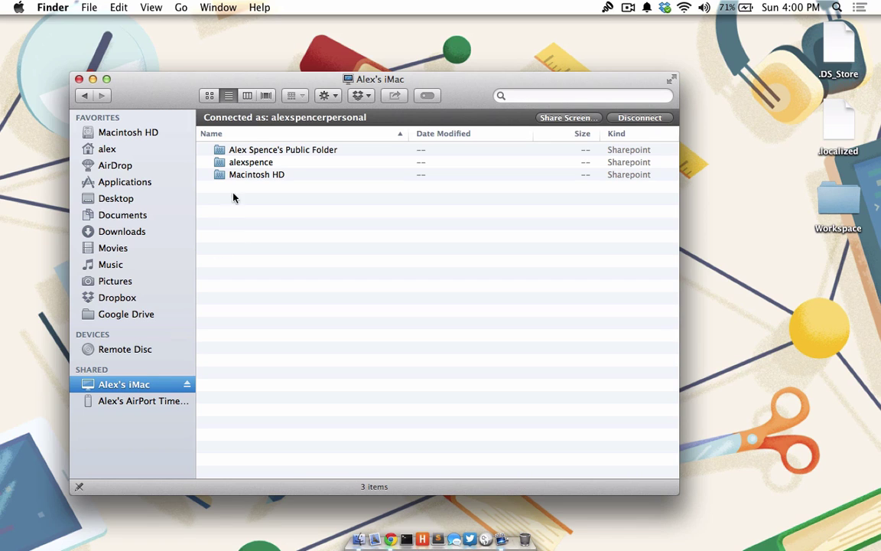
double_click(237, 162)
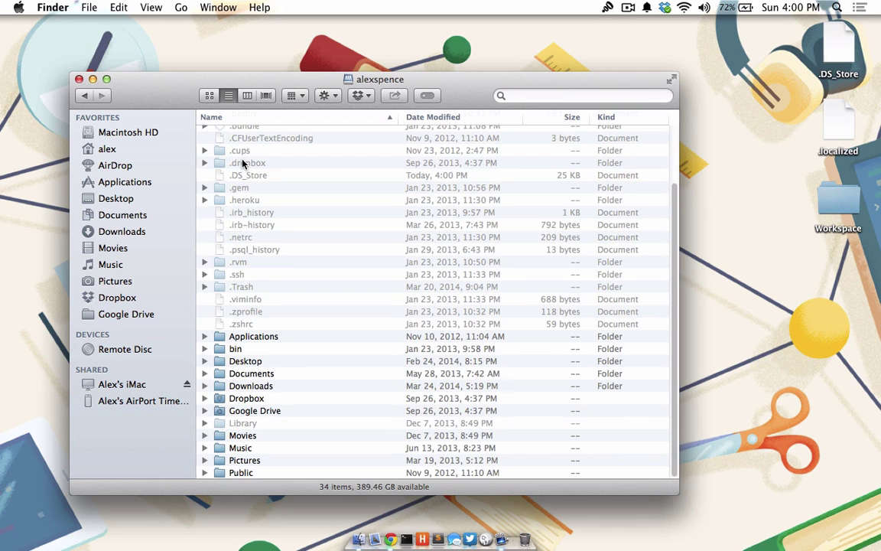
double_click(246, 375)
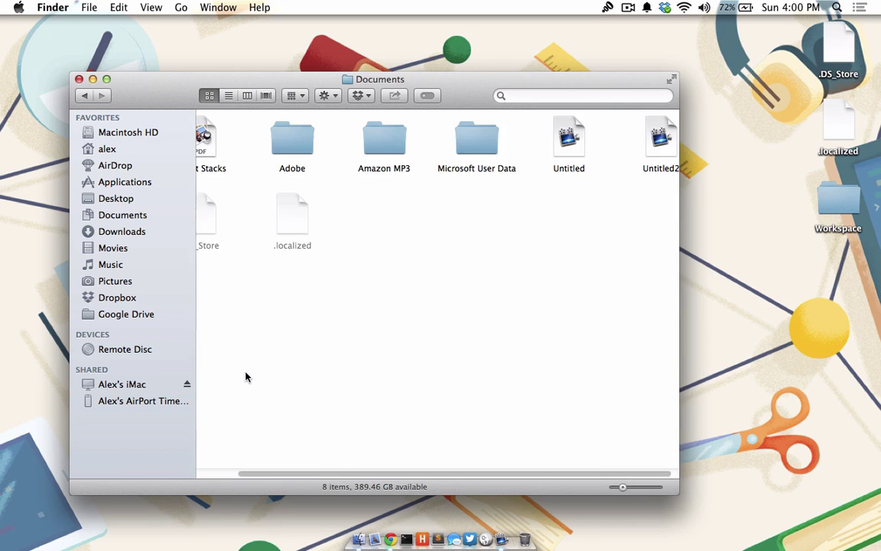
left_click_drag(207, 150, 762, 381)
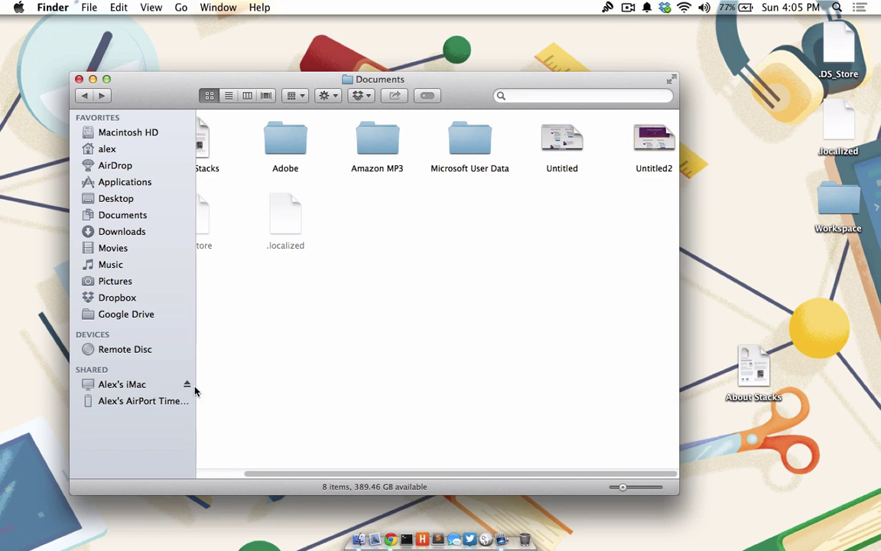
- Start screen sharing with the remote iMac and launch Chrome on it
left_click(163, 389)
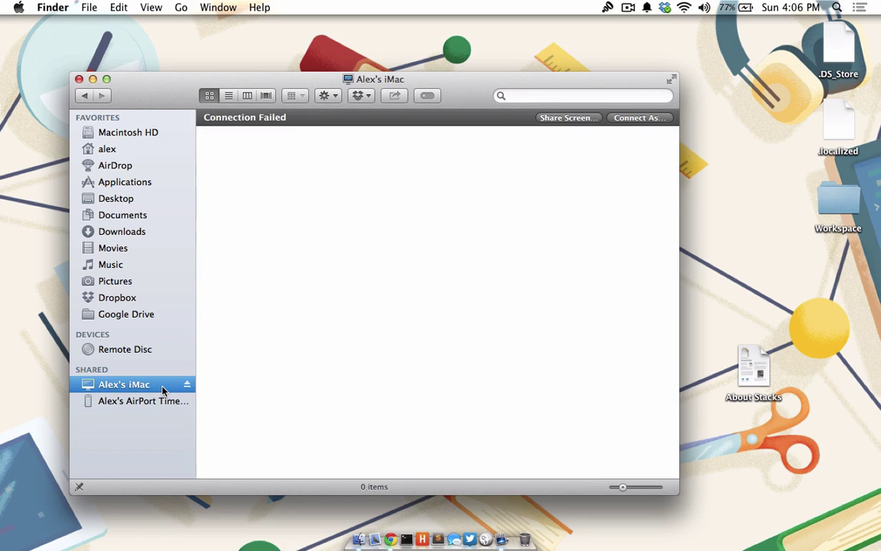
left_click(552, 117)
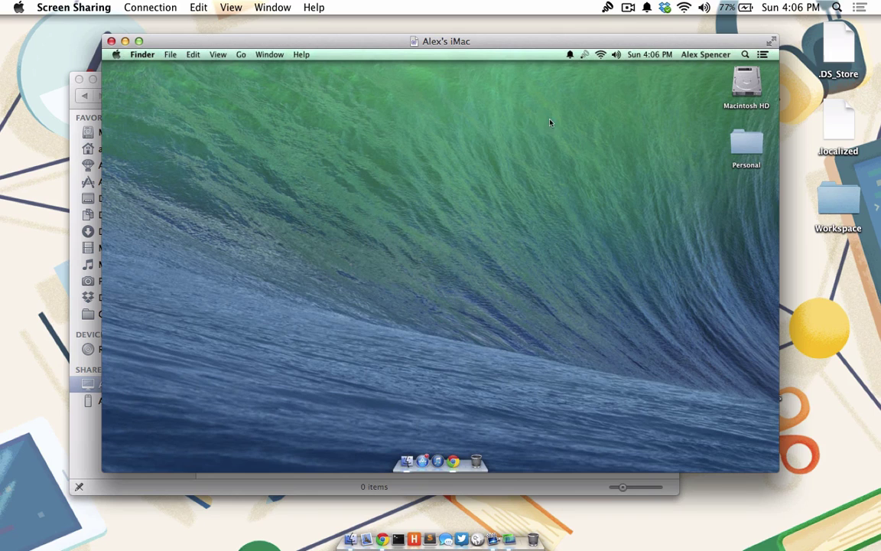
left_click(453, 461)
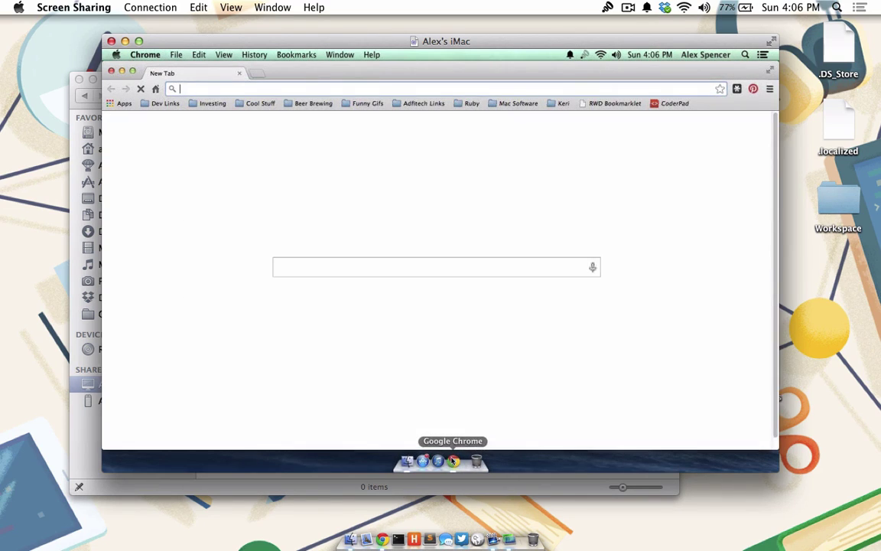
- Load linkedin.com in the remote Chrome, then close the Screen Sharing session
type("www.linkedin.com")
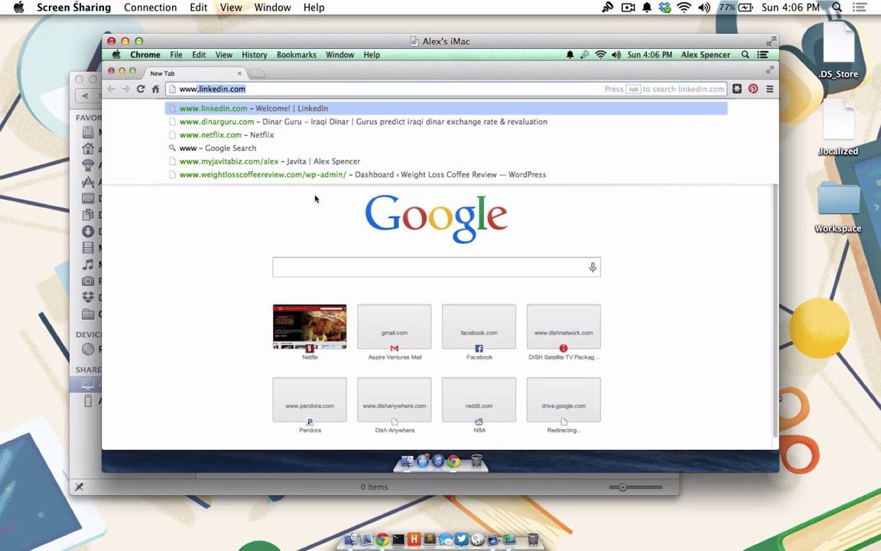
key("Return")
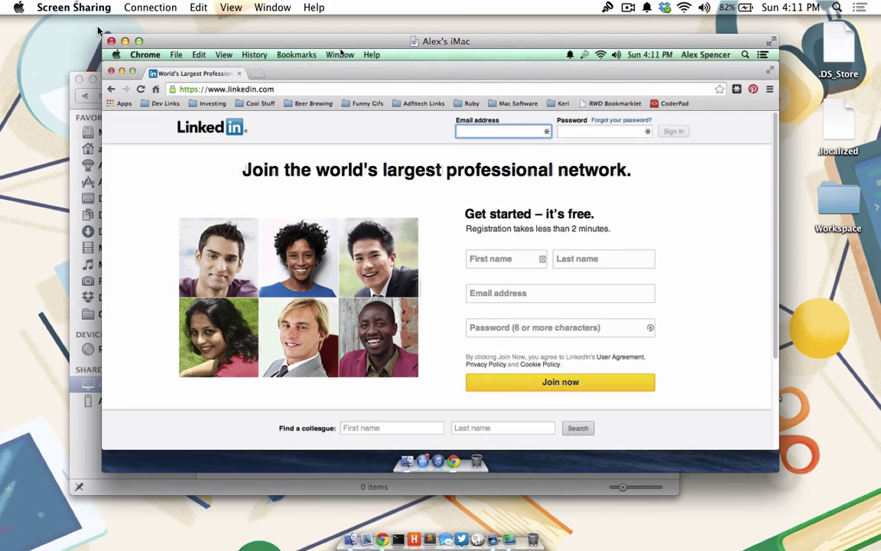
left_click(111, 41)
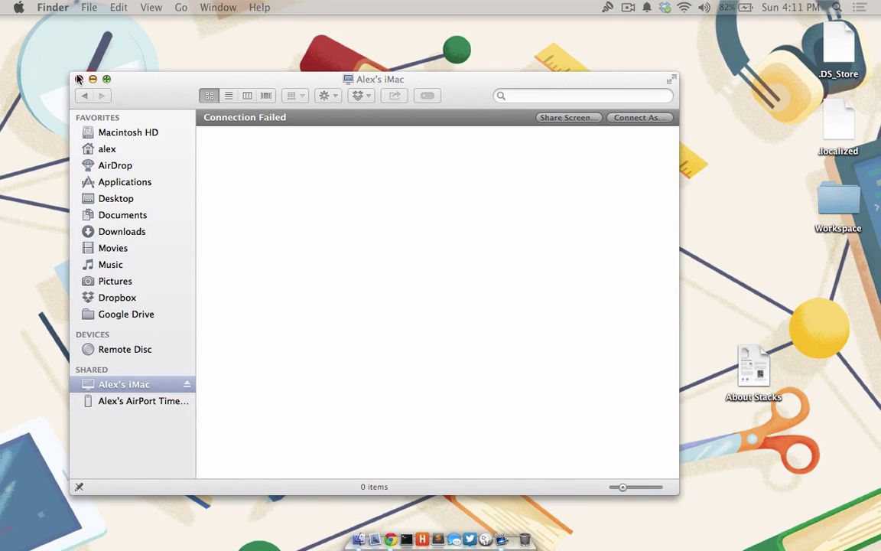
- Close the failed connection window and launch AirPort Utility via a Spotlight search for 'air'
left_click(79, 79)
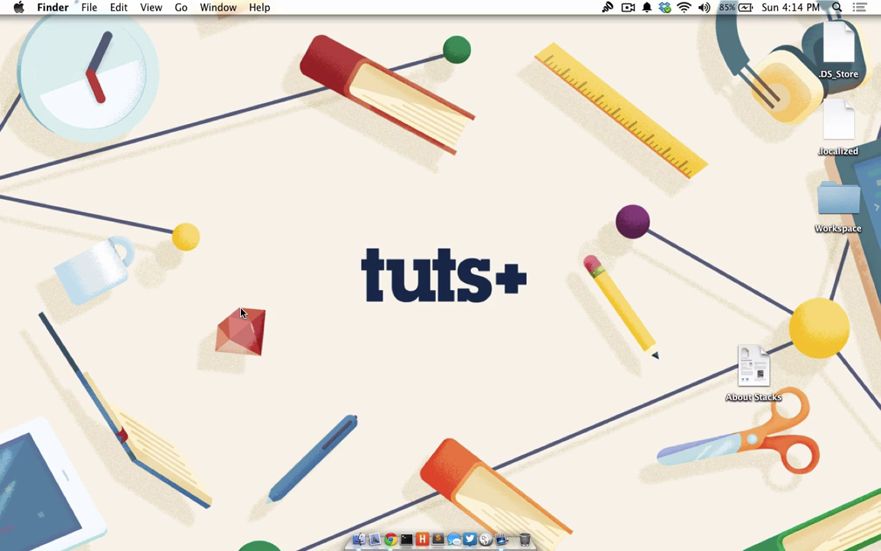
key("super+space")
type("air")
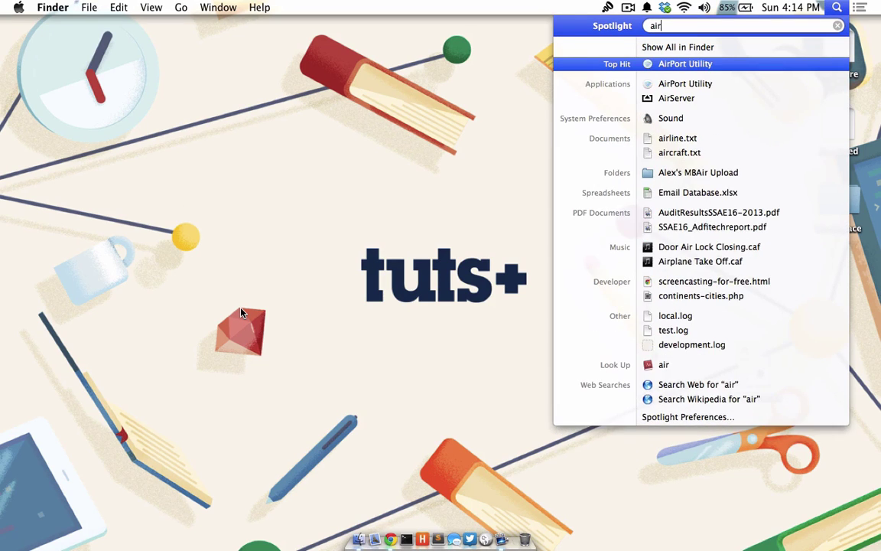
key("Return")
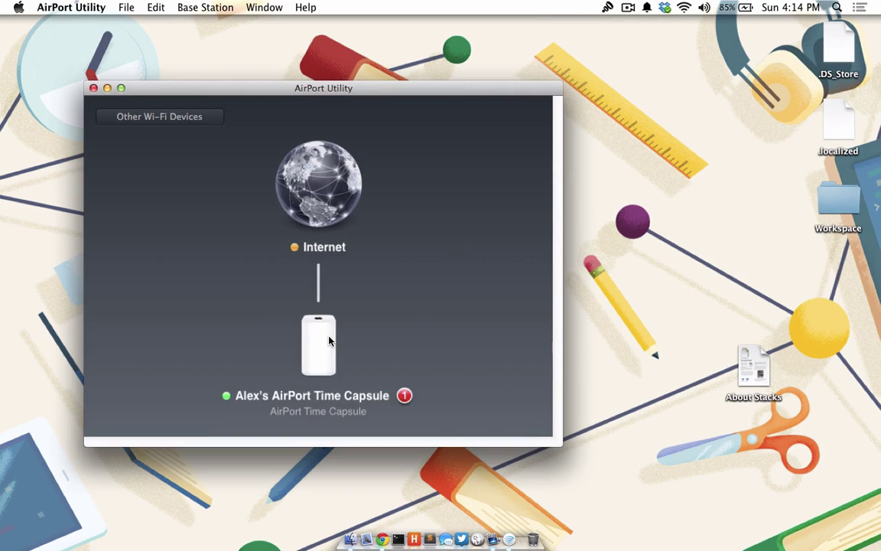
- Open the Time Capsule's settings editor and select its current Back to My Mac Apple ID
left_click(329, 340)
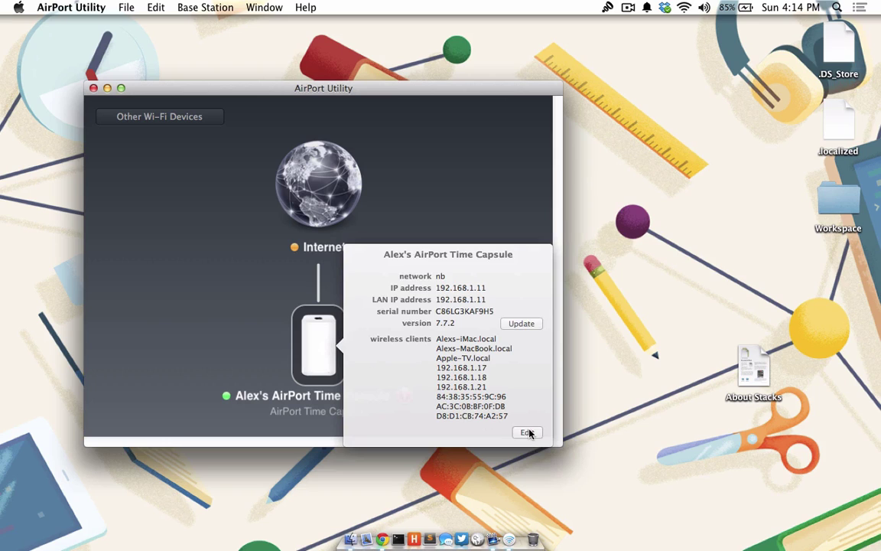
left_click(527, 432)
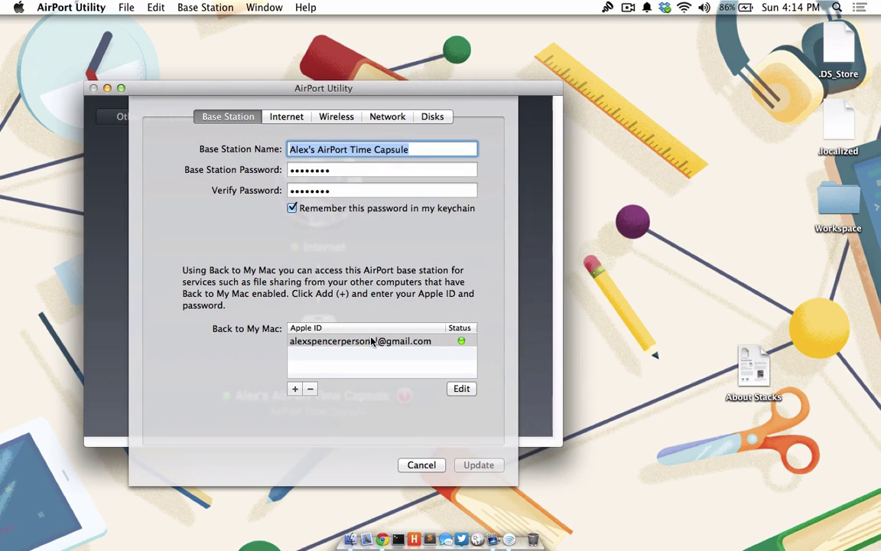
left_click(372, 342)
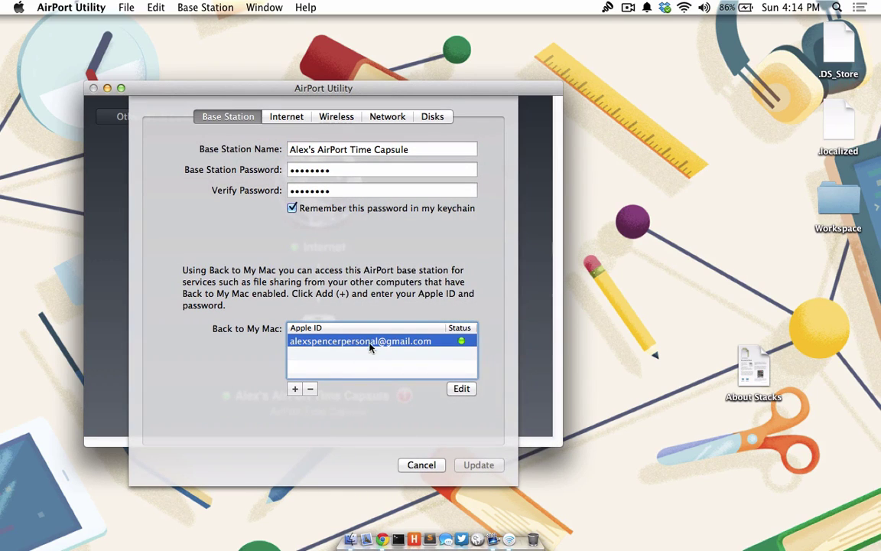
- Replace the Back to My Mac account with a new Apple ID sign-in and apply the Time Capsule update
left_click(311, 388)
left_click(297, 390)
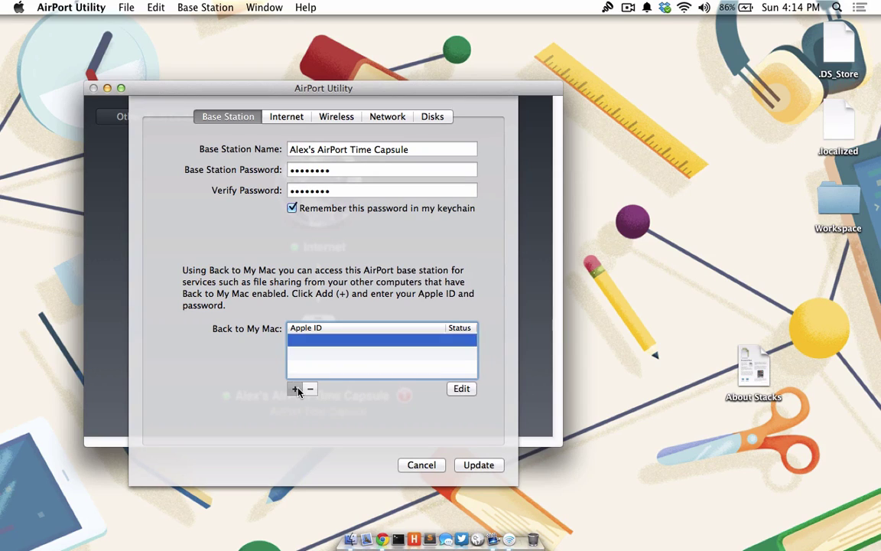
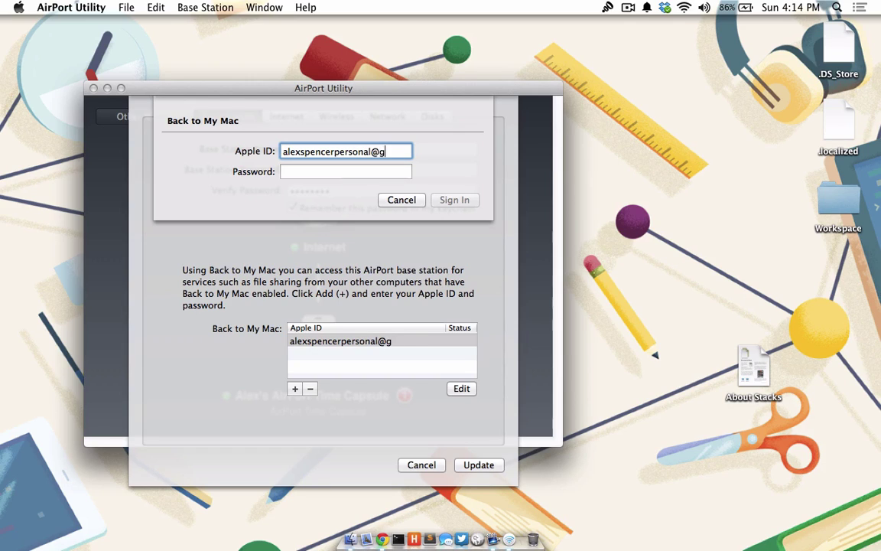
key("Tab")
type("*****")
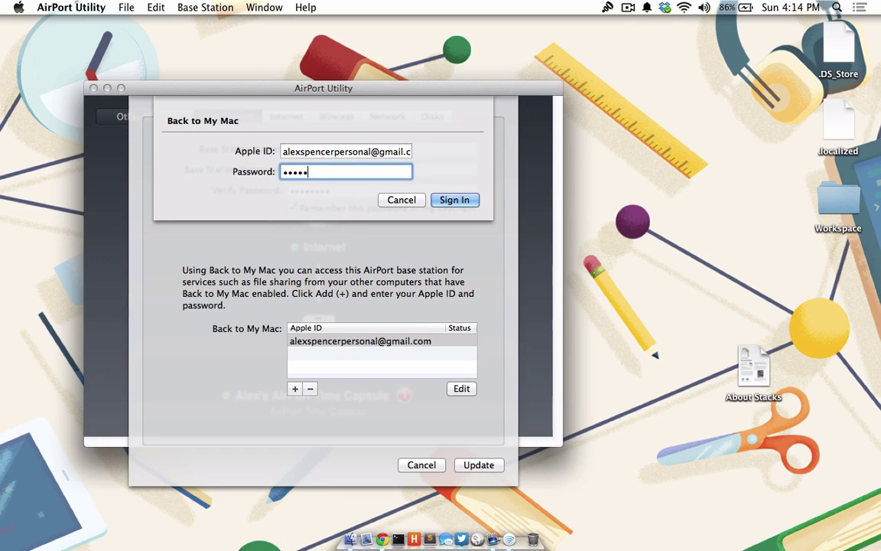
type("*****")
key("Return")
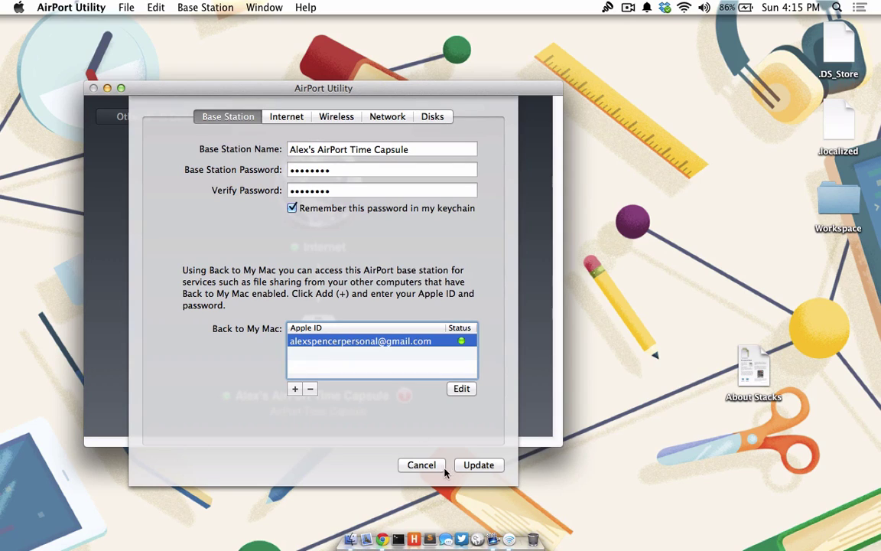
left_click(473, 464)
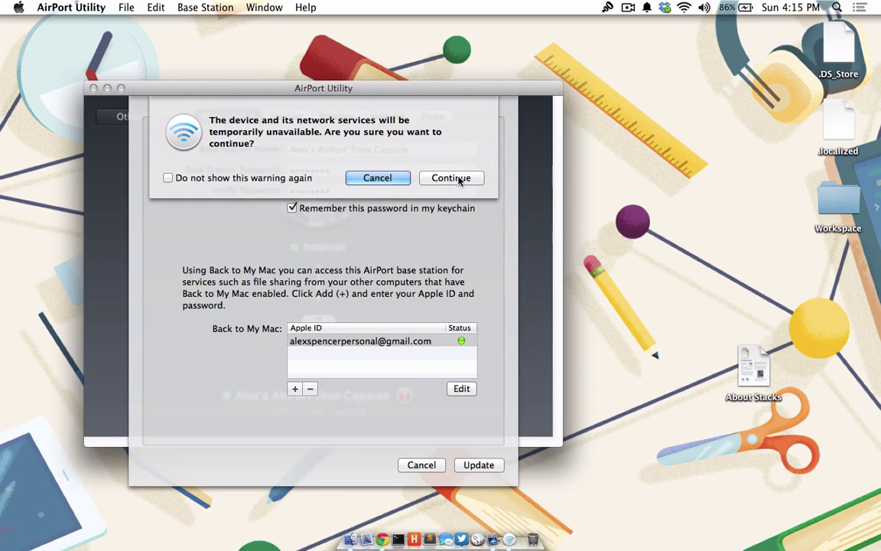
left_click(456, 181)
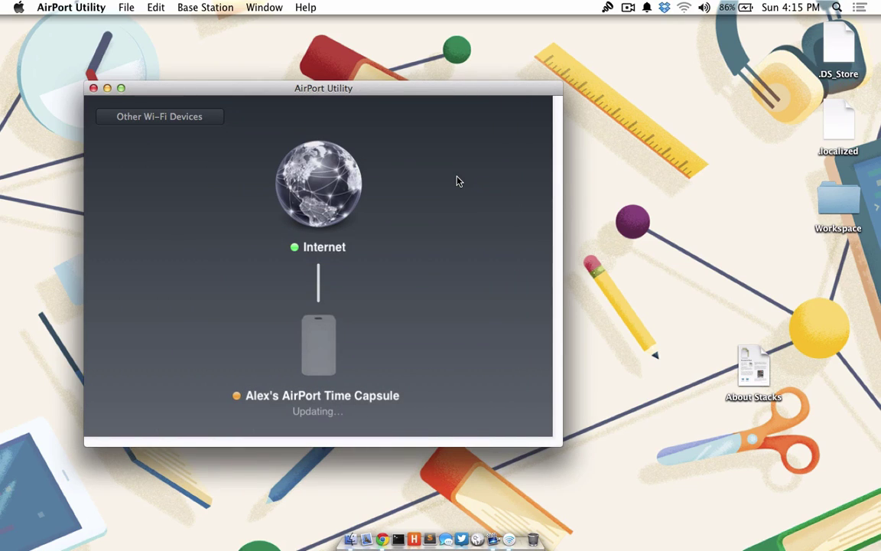